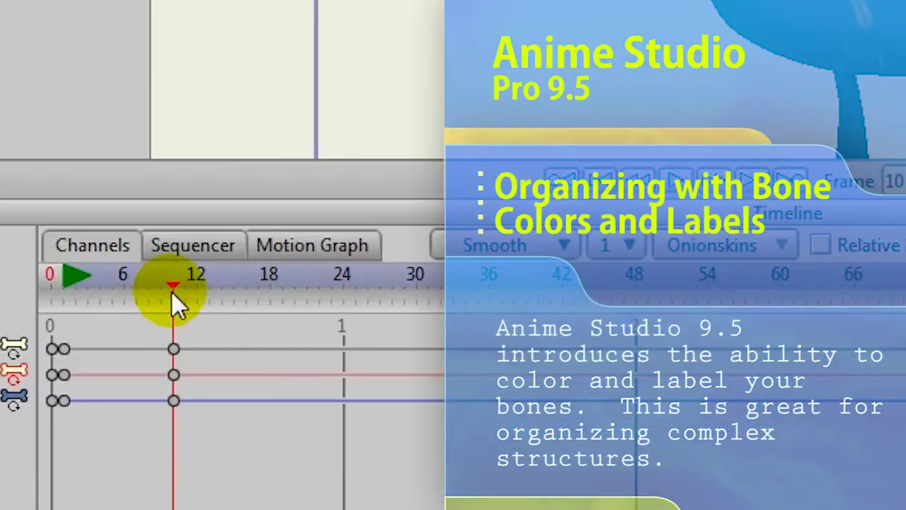
Scrub the timeline from frame 10 back to frame 0
{"action": "left_click_drag", "start_coordinate": [82, 432], "coordinate": [48, 434]}
{"action": "left_click_drag", "start_coordinate": [99, 291], "coordinate": [59, 305]}
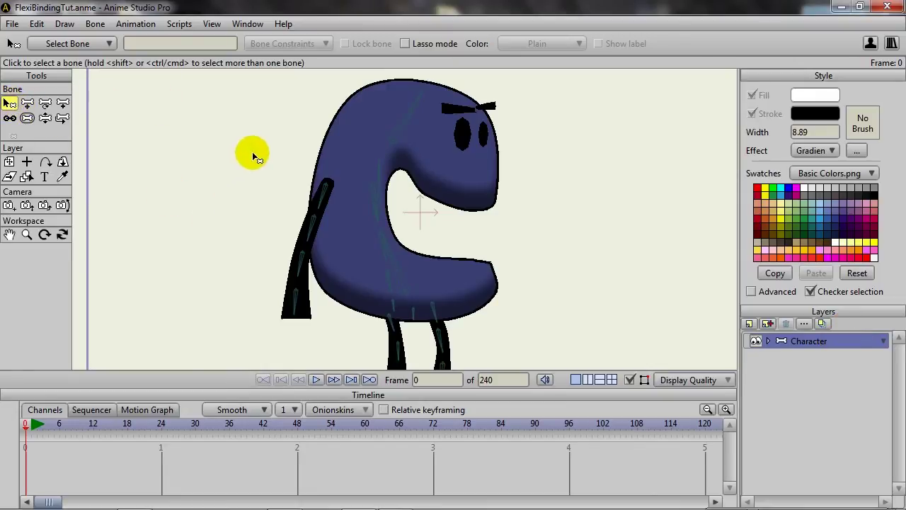
Marquee-select the left arm's bones and set their colour to Blue
{"action": "left_click_drag", "start_coordinate": [226, 165], "coordinate": [346, 343]}
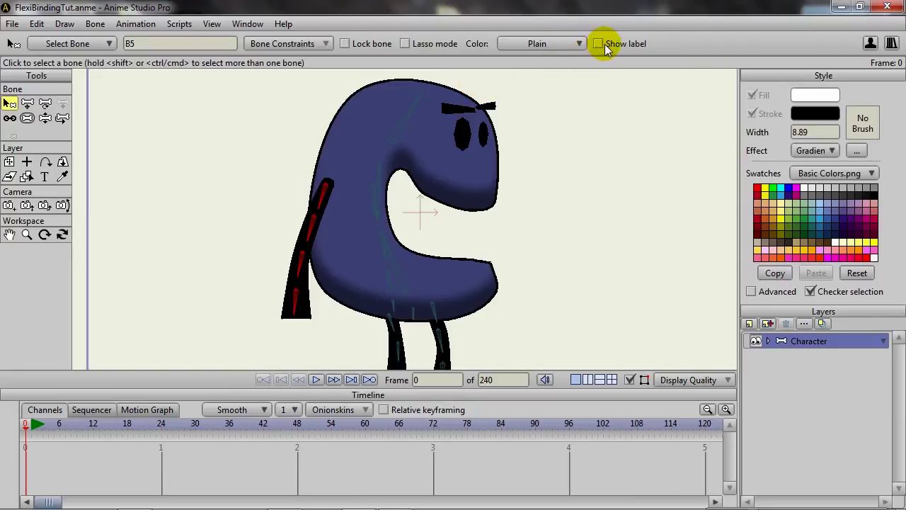
{"action": "left_click", "coordinate": [543, 43]}
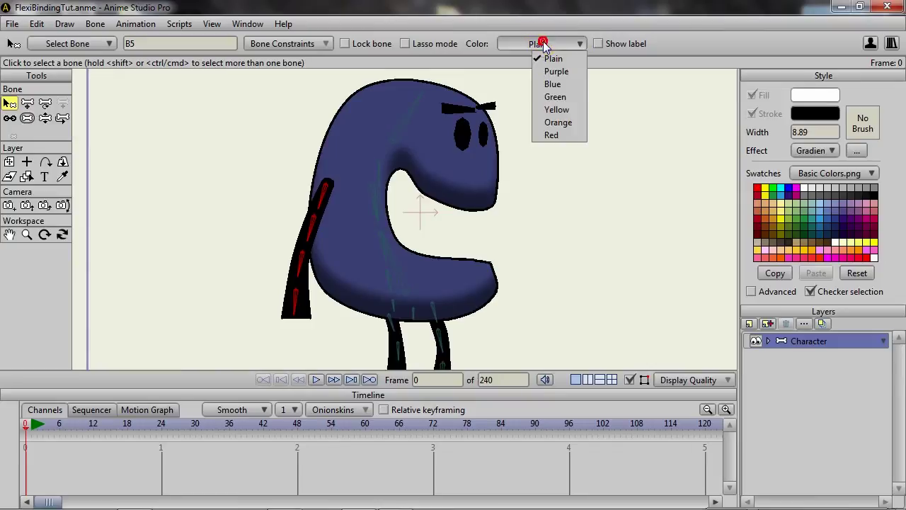
{"action": "left_click", "coordinate": [563, 84]}
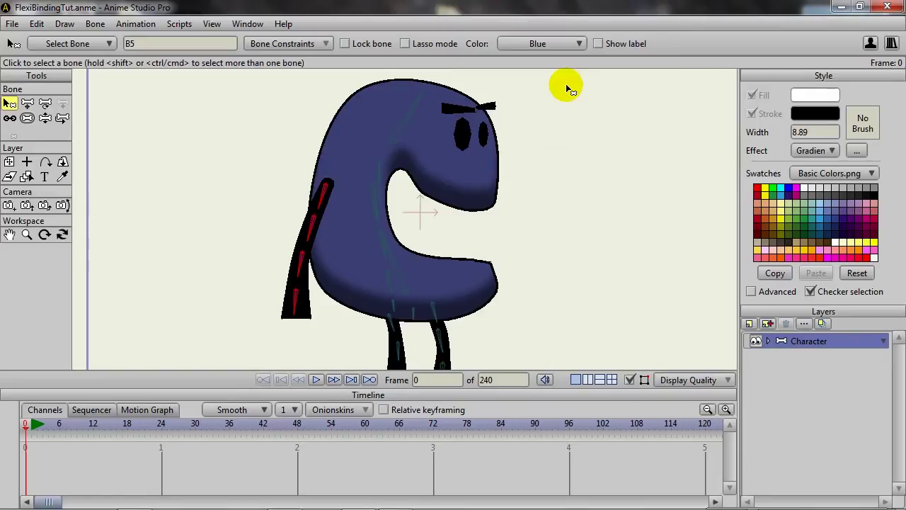
Test the blue arm bones, then expand the Character group and reselect its bone layer
{"action": "left_click", "coordinate": [129, 133]}
{"action": "mouse_move", "coordinate": [327, 186]}
{"action": "left_mouse_down"}
{"action": "mouse_move", "coordinate": [294, 247]}
{"action": "mouse_move", "coordinate": [291, 282]}
{"action": "mouse_move", "coordinate": [312, 187]}
{"action": "left_mouse_up"}
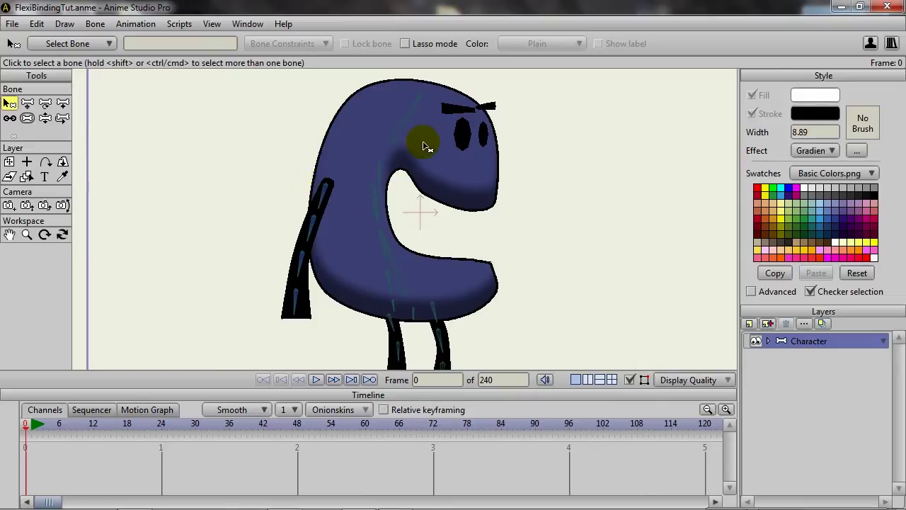
{"action": "left_click", "coordinate": [767, 341]}
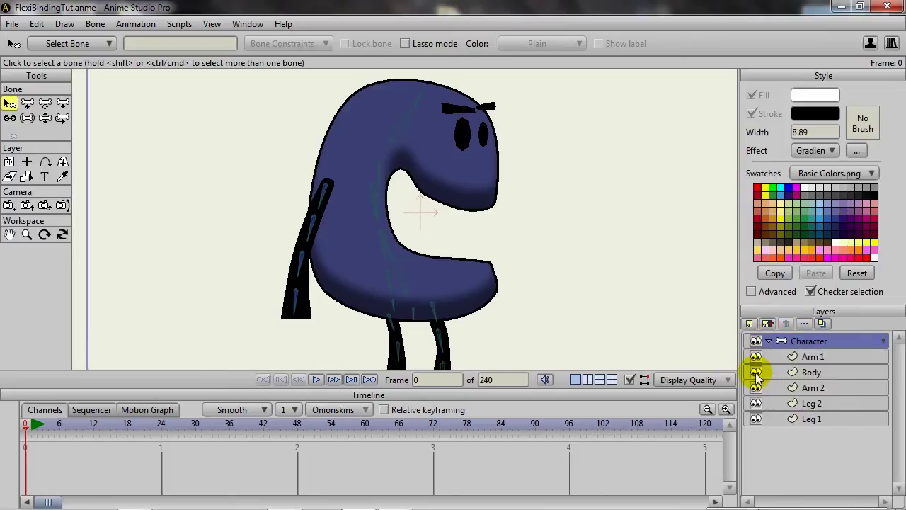
{"action": "left_click", "coordinate": [756, 373]}
{"action": "left_click", "coordinate": [756, 372]}
{"action": "left_click", "coordinate": [812, 374]}
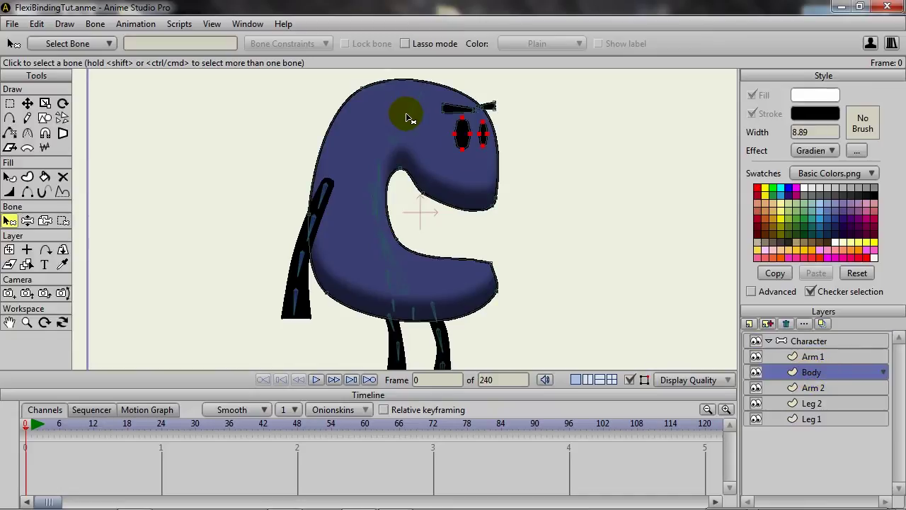
{"action": "left_click", "coordinate": [814, 340]}
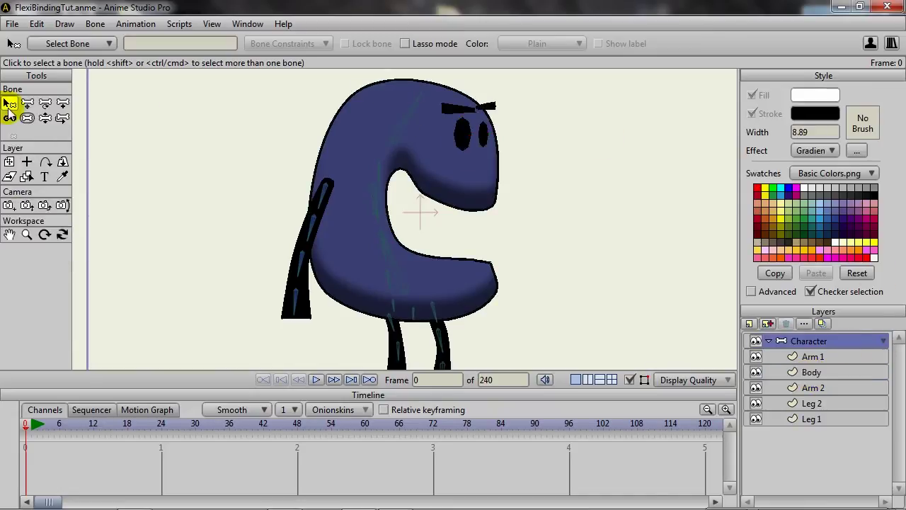
Select the head, neck and lower-body bones (B4, B3, B1) and colour them Yellow
{"action": "left_click", "coordinate": [412, 117]}
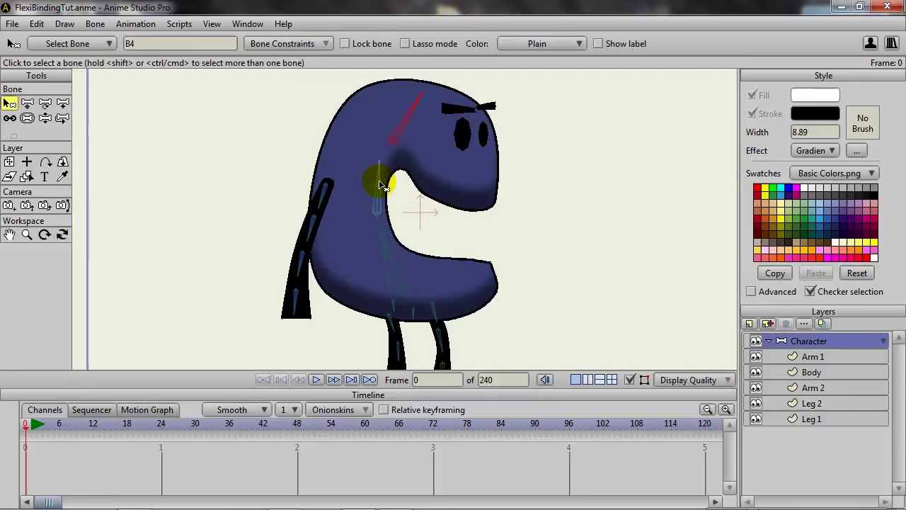
{"action": "left_click", "coordinate": [379, 180]}
{"action": "left_click", "coordinate": [398, 260]}
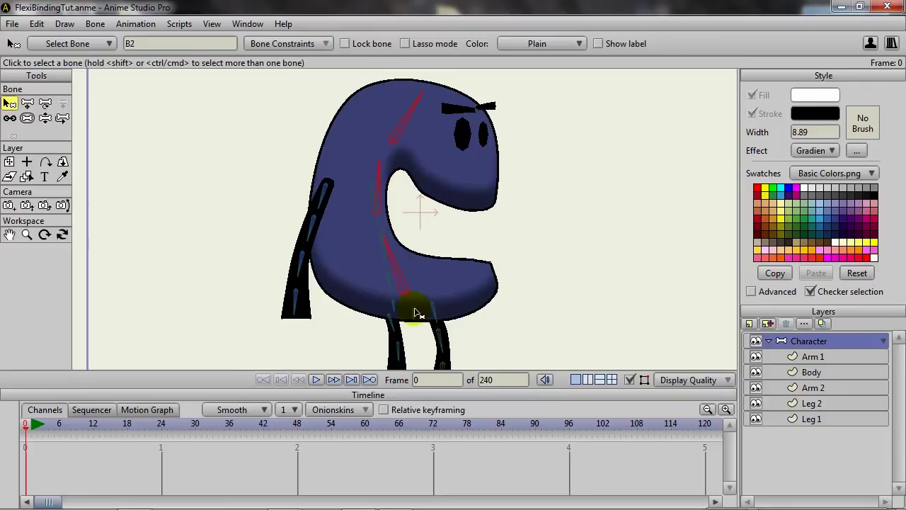
{"action": "left_click", "coordinate": [580, 44]}
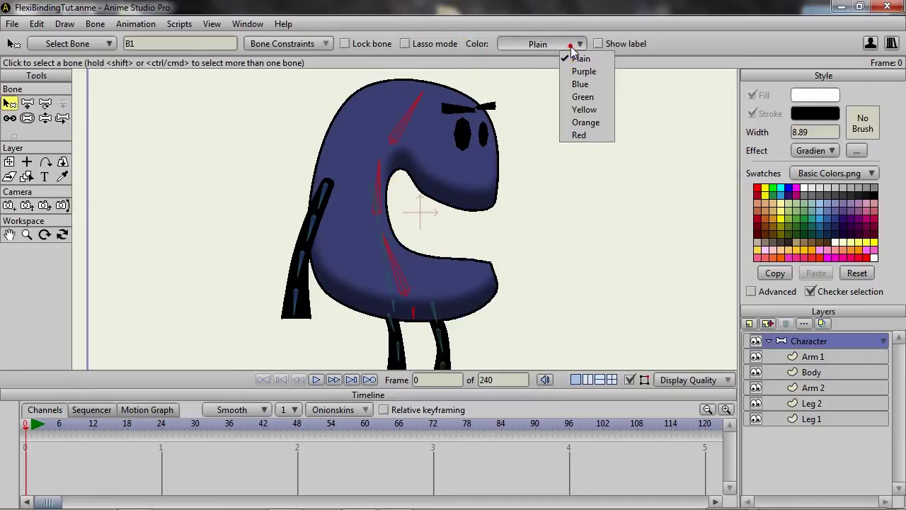
{"action": "left_click", "coordinate": [599, 110]}
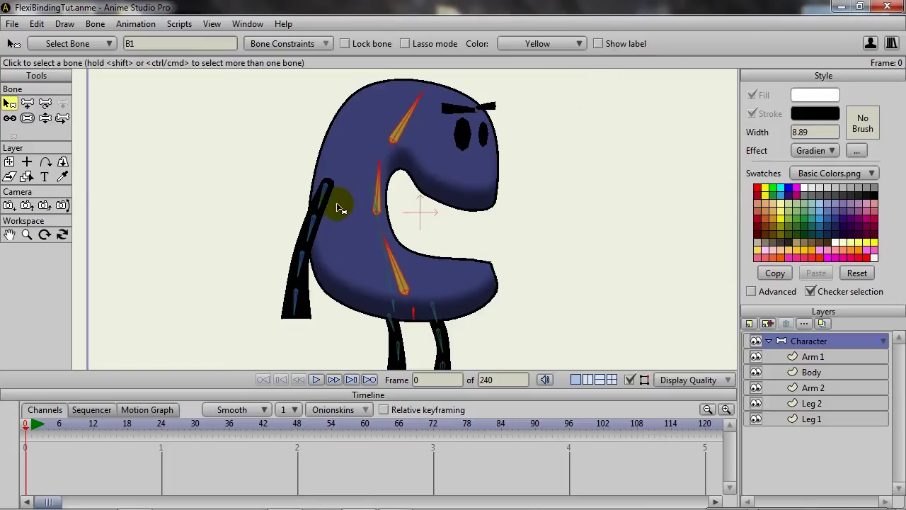
Select the other arm's bones starting at B9, colour them Red, then deselect
{"action": "left_click", "coordinate": [371, 201]}
{"action": "left_click_drag", "start_coordinate": [380, 251], "coordinate": [394, 310]}
{"action": "left_click", "coordinate": [825, 358]}
{"action": "left_click", "coordinate": [559, 44]}
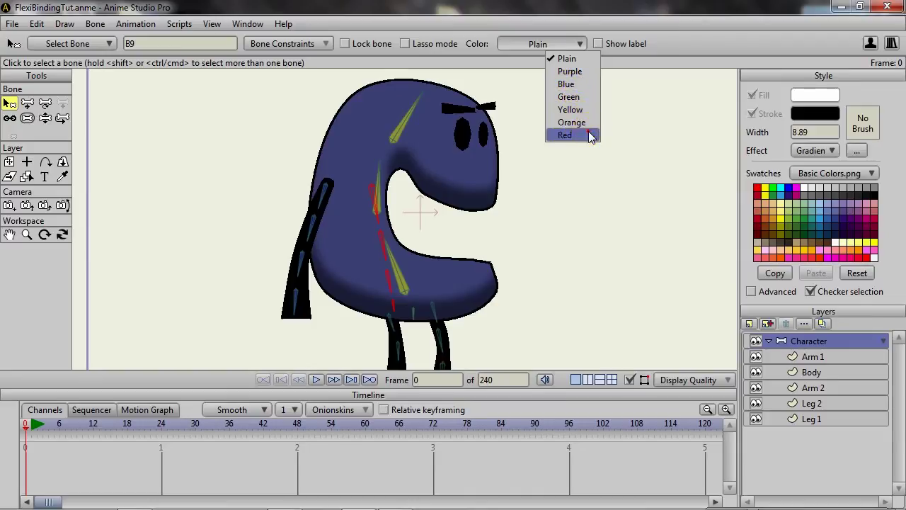
{"action": "left_click", "coordinate": [566, 135]}
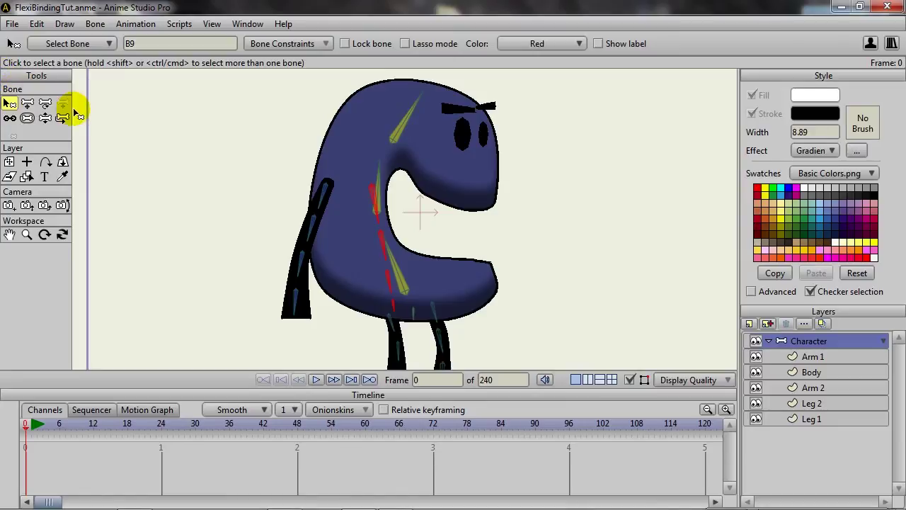
{"action": "left_click", "coordinate": [112, 117]}
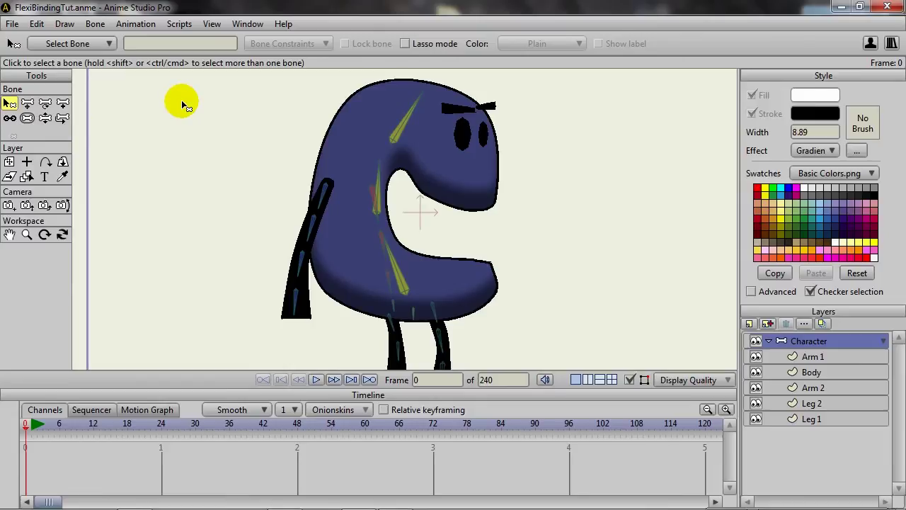
Select the left arm bones and turn on Show label for B5–B8
{"action": "left_click_drag", "start_coordinate": [208, 137], "coordinate": [335, 354]}
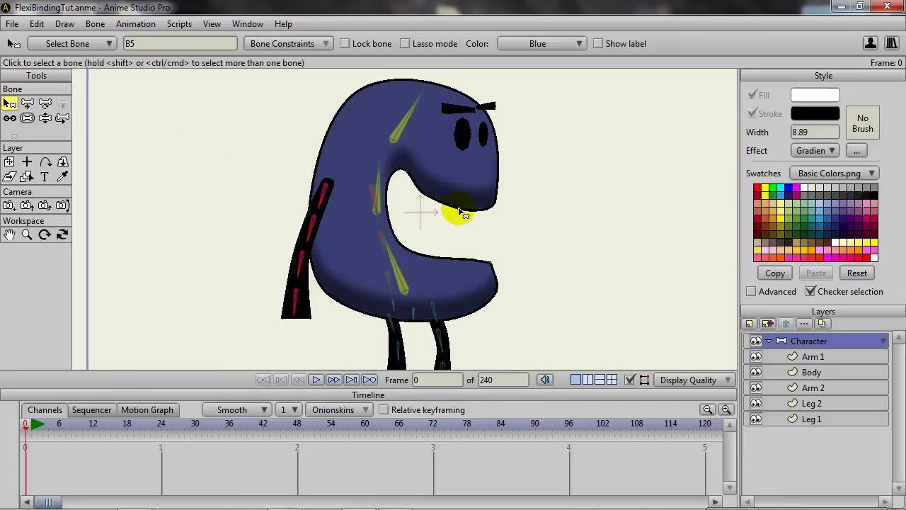
{"action": "left_click", "coordinate": [598, 43]}
Hide the bone labels and pose the blue arm bending forward at a later frame
{"action": "left_click", "coordinate": [614, 44]}
{"action": "key", "text": "ctrl+Right"}
{"action": "left_click", "coordinate": [9, 117]}
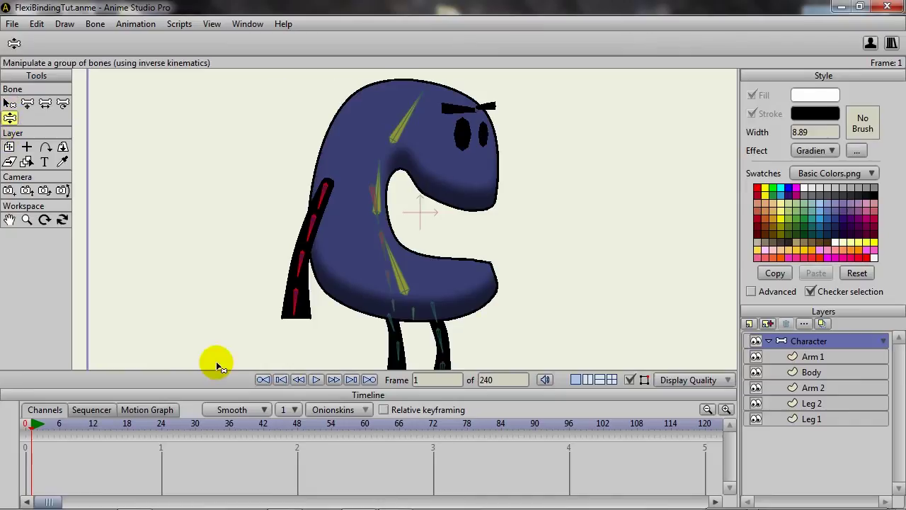
{"action": "mouse_move", "coordinate": [298, 320]}
{"action": "left_mouse_down"}
{"action": "mouse_move", "coordinate": [287, 323]}
{"action": "mouse_move", "coordinate": [348, 318]}
{"action": "mouse_move", "coordinate": [386, 253]}
{"action": "mouse_move", "coordinate": [468, 259]}
{"action": "mouse_move", "coordinate": [459, 263]}
{"action": "left_mouse_up"}
Enlarge the Timeline to reveal colour-coded bone channels and scrub back to frame 2
{"action": "key", "text": "ctrl+Right"}
{"action": "key", "text": "ctrl+Right"}
{"action": "key", "text": "ctrl+Right"}
{"action": "key", "text": "ctrl+Right"}
{"action": "key", "text": "ctrl+Right"}
{"action": "key", "text": "ctrl+Right"}
{"action": "key", "text": "ctrl+Right"}
{"action": "key", "text": "ctrl+Right"}
{"action": "key", "text": "ctrl+Right"}
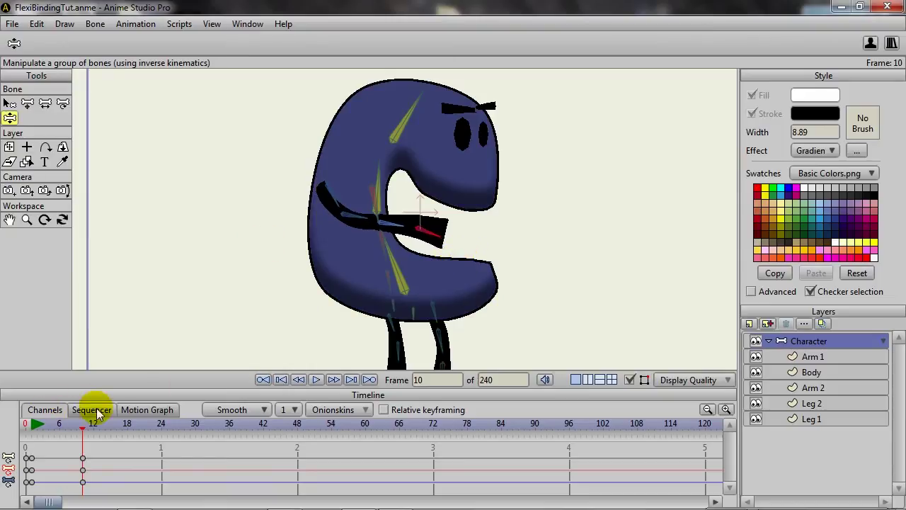
{"action": "left_click_drag", "start_coordinate": [111, 388], "coordinate": [121, 332]}
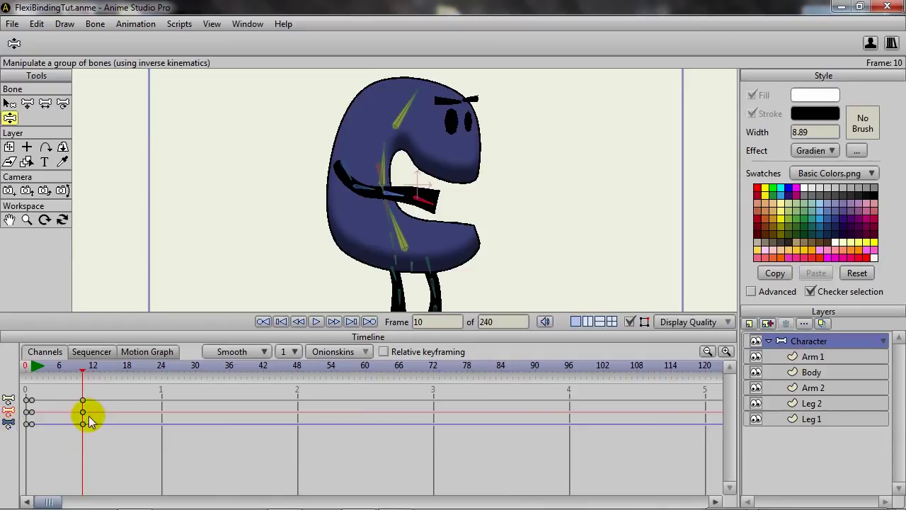
{"action": "left_click", "coordinate": [70, 369]}
{"action": "left_click_drag", "start_coordinate": [71, 373], "coordinate": [30, 385]}
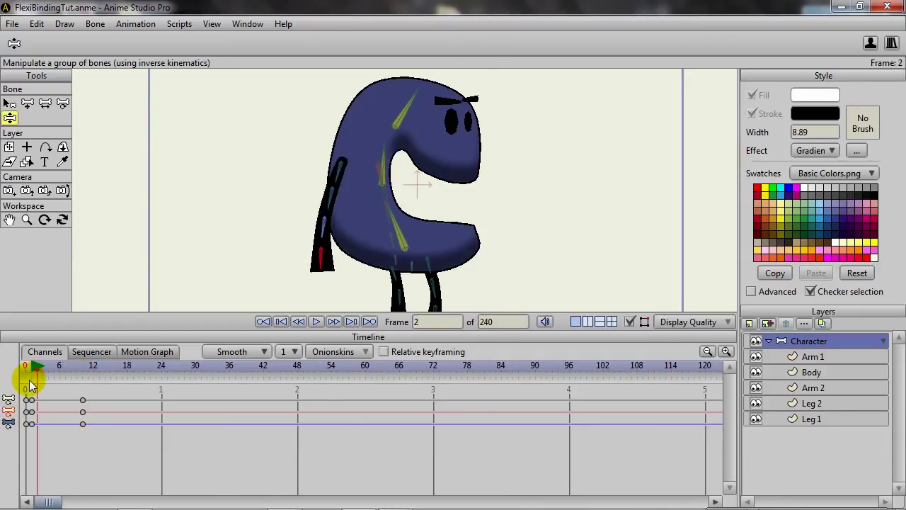